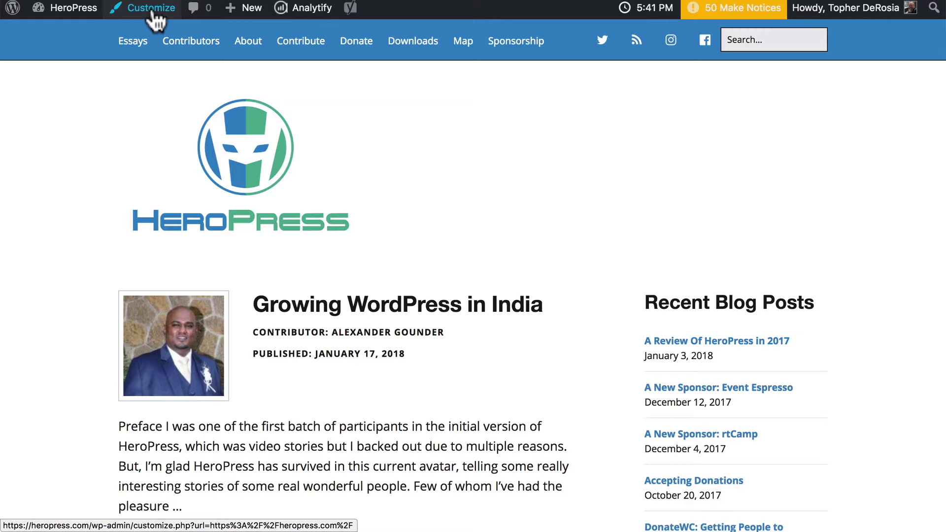
Open the HeroPress site Customizer and go to its Typography section
left_click(152, 8)
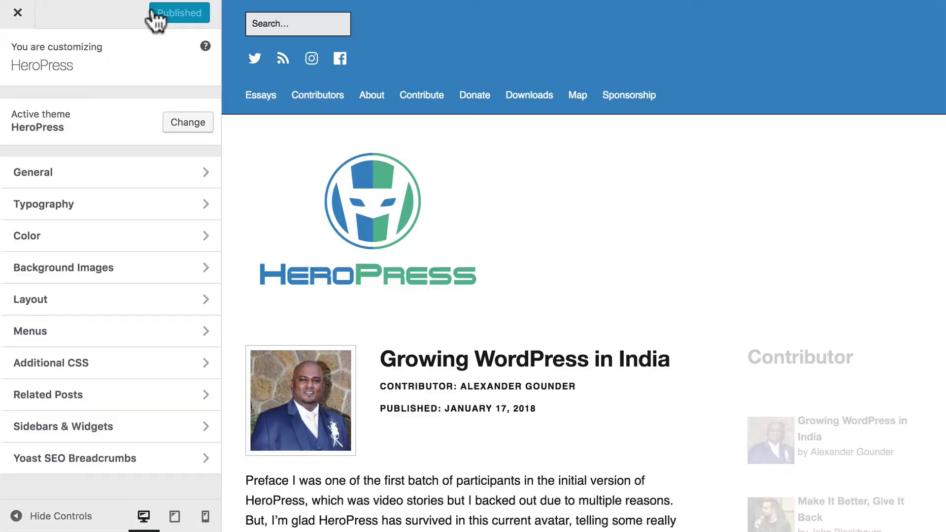
left_click(130, 215)
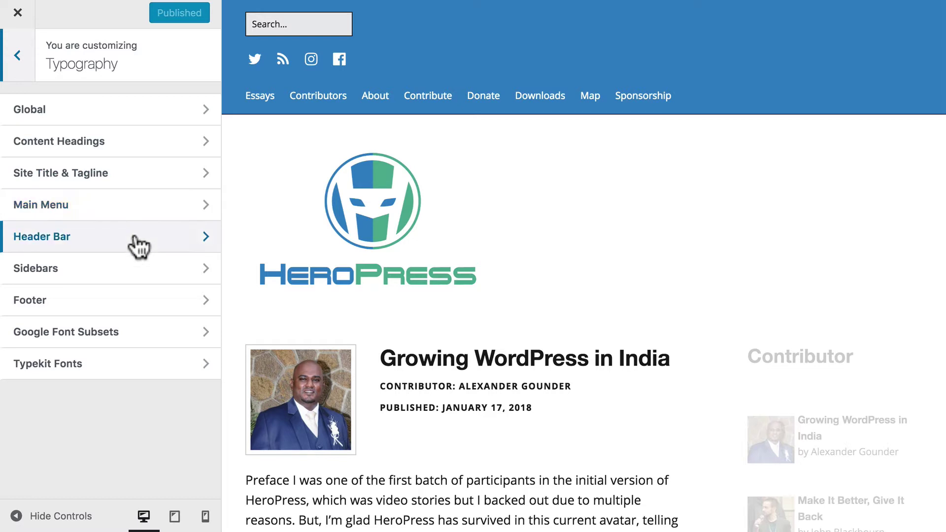
left_click(147, 121)
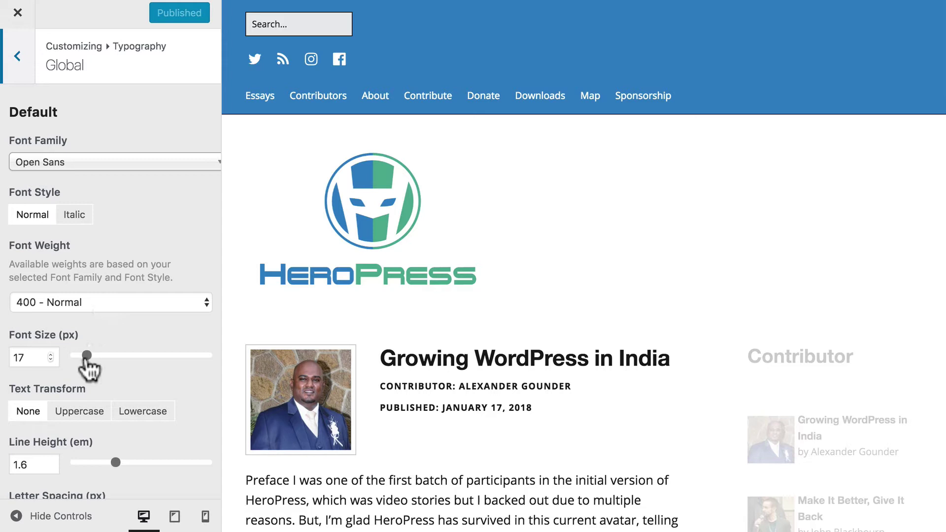
left_click_drag(86, 355, 103, 355)
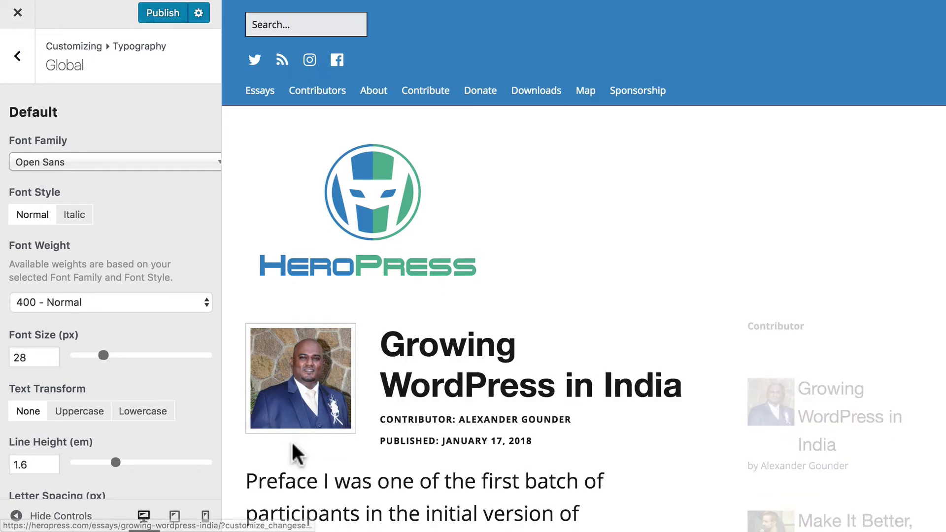
scroll(295, 458, "down", 3)
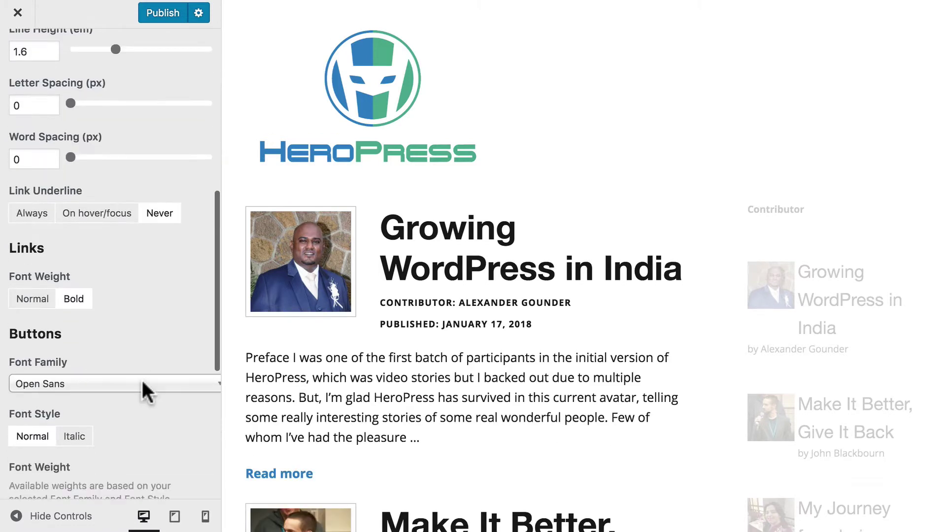
scroll(146, 386, "down", 2)
scroll(142, 381, "down", 5)
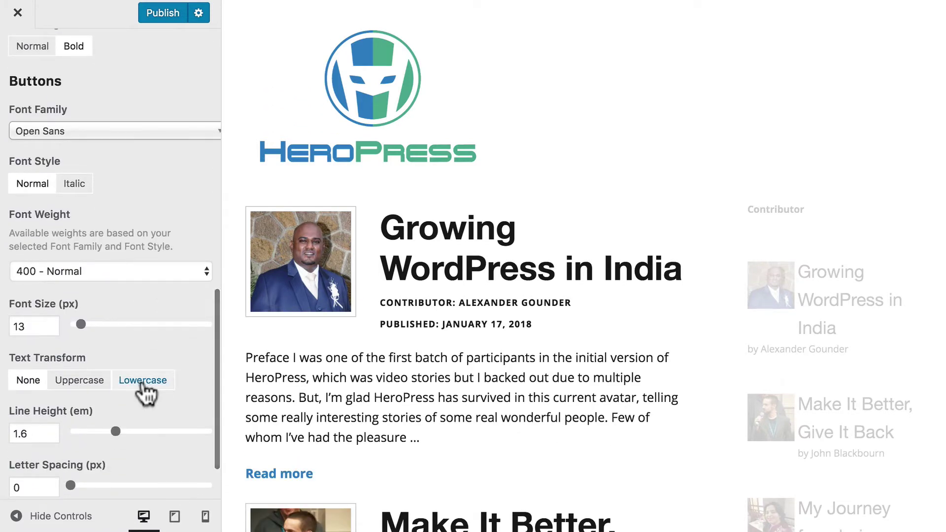
scroll(143, 387, "down", 2)
scroll(143, 389, "up", 15)
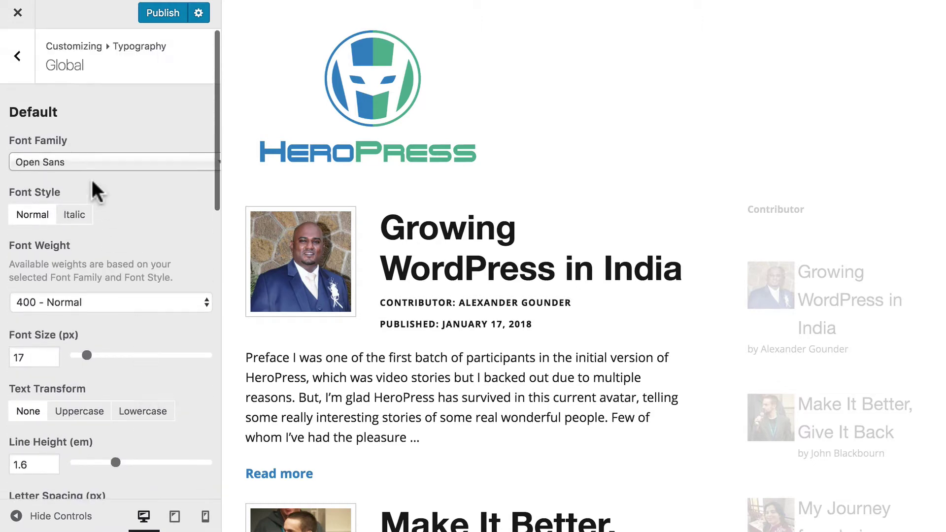
left_click(18, 56)
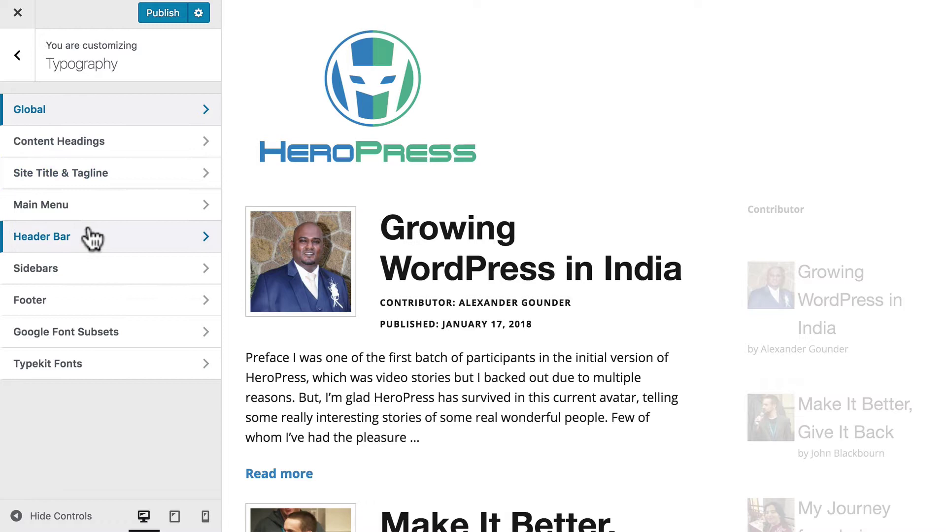
Open Content Headings and drag the H1 font size slider, leaving it at 46 px
left_click(140, 152)
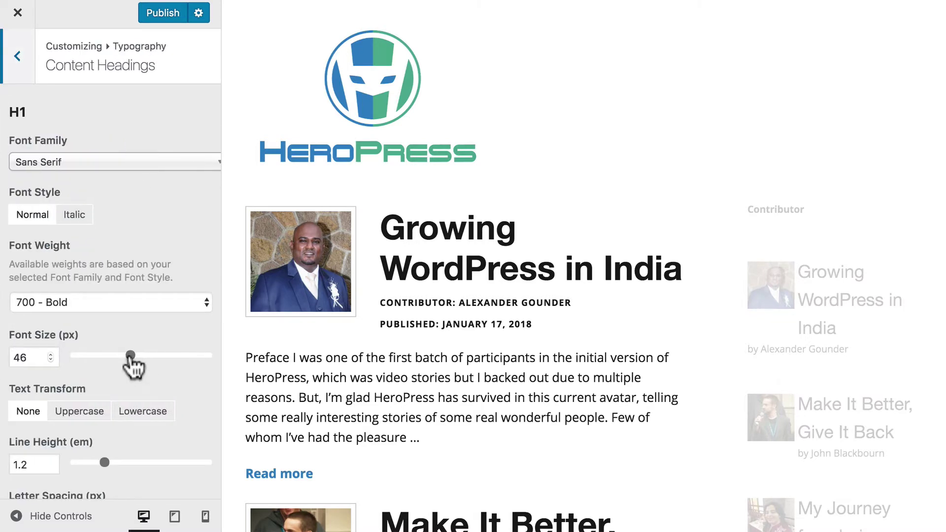
mouse_move(130, 355)
left_mouse_down()
mouse_move(154, 354)
mouse_move(130, 355)
left_mouse_up()
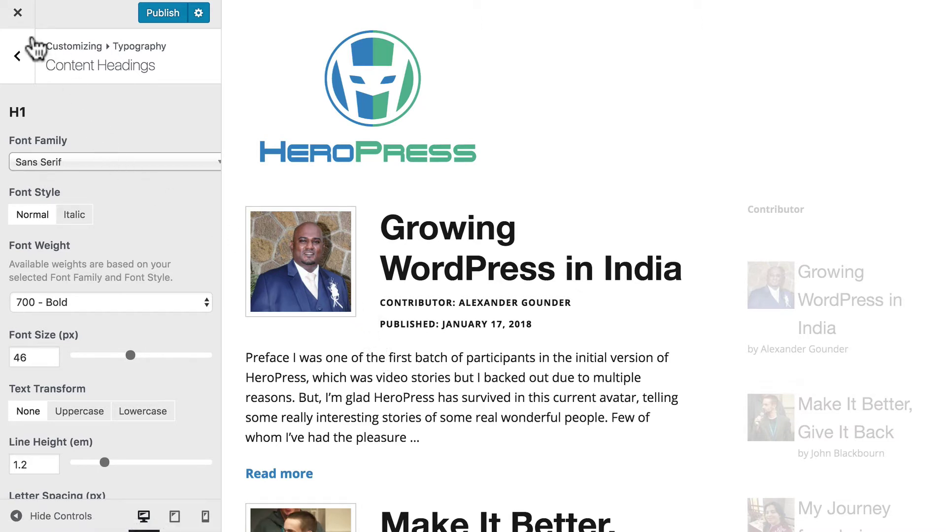
Leave the HeroPress Customizer without saving and open the Eclectic Jams Customizer
left_click(19, 14)
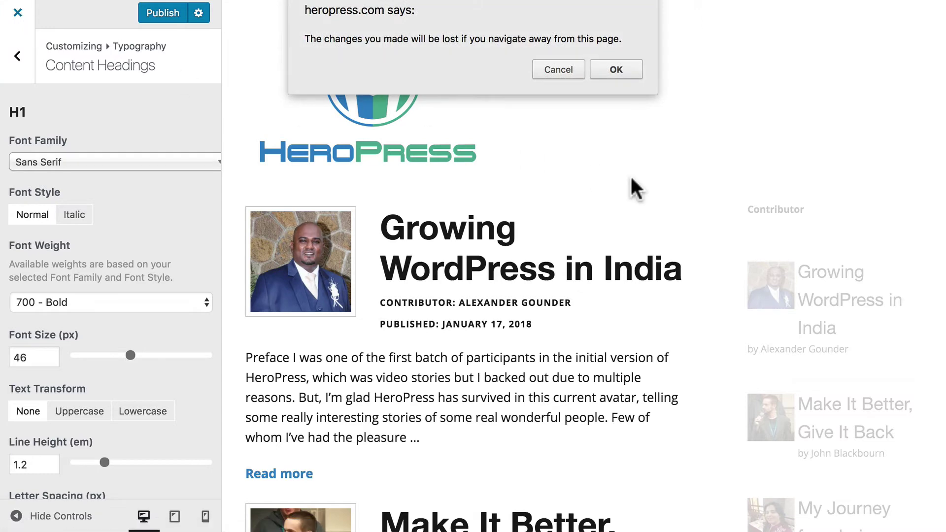
left_click(615, 72)
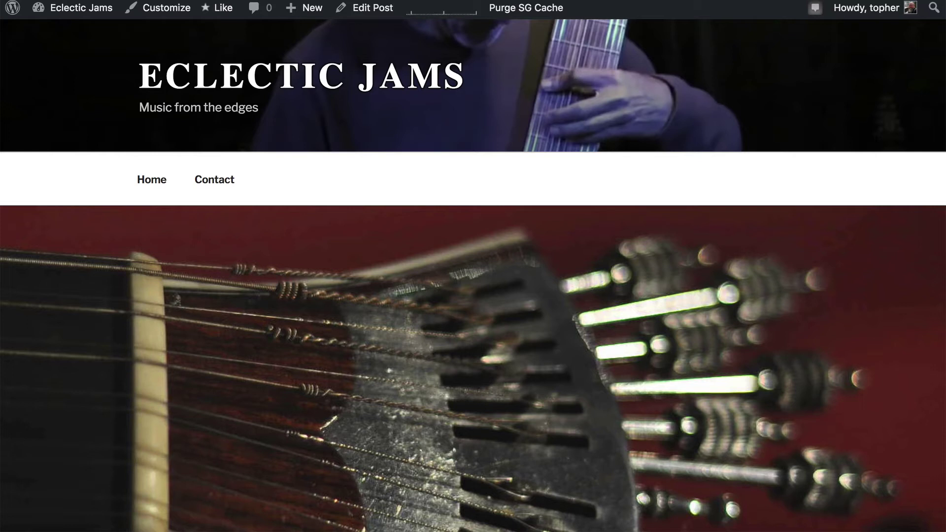
left_click(173, 16)
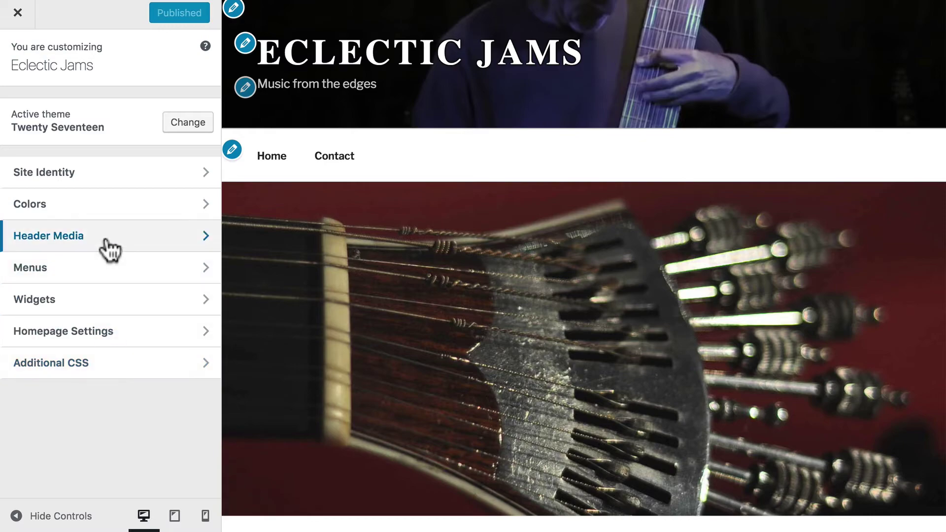
Activate the Easy Google Fonts plugin and reopen the Eclectic Jams Customizer
left_click(17, 13)
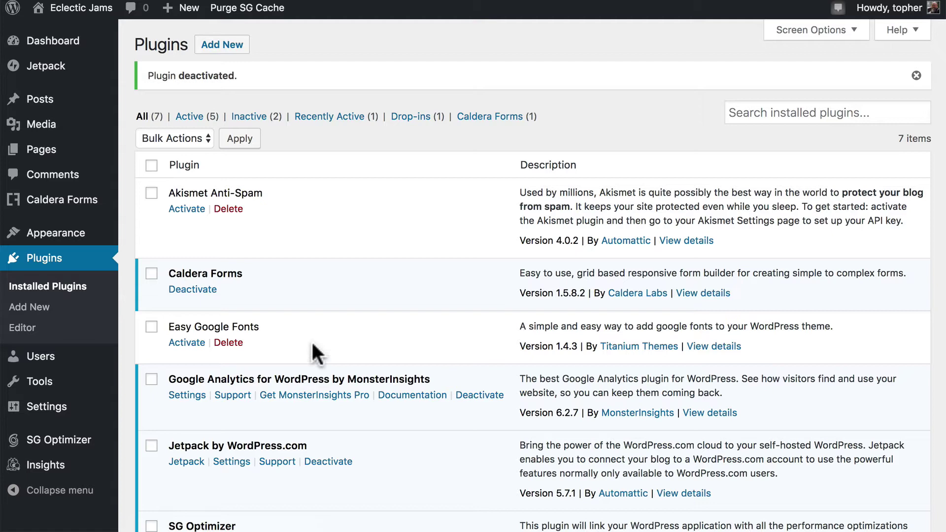
left_click(187, 344)
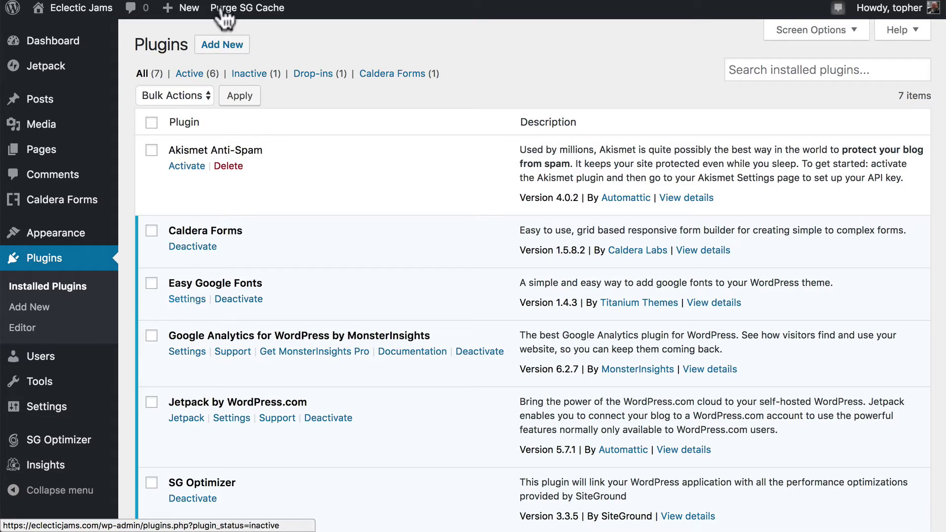
left_click(222, 8)
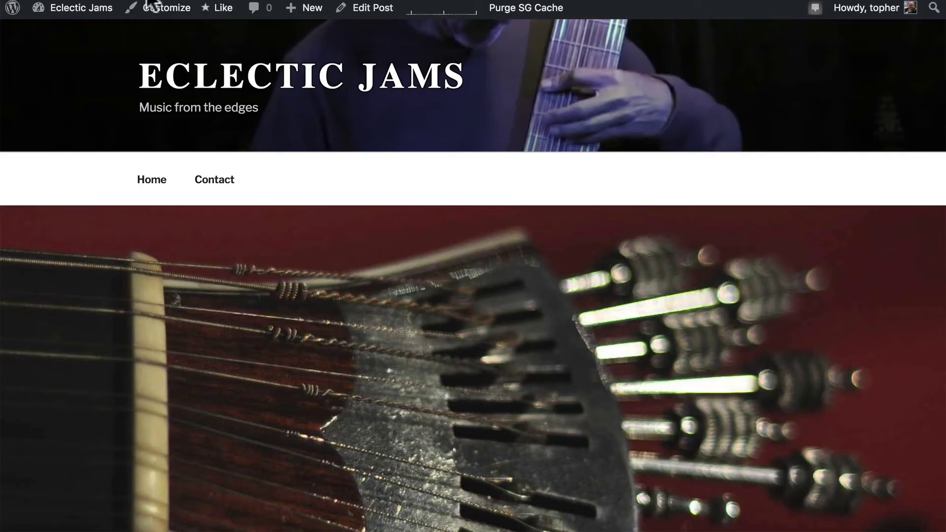
left_click(147, 15)
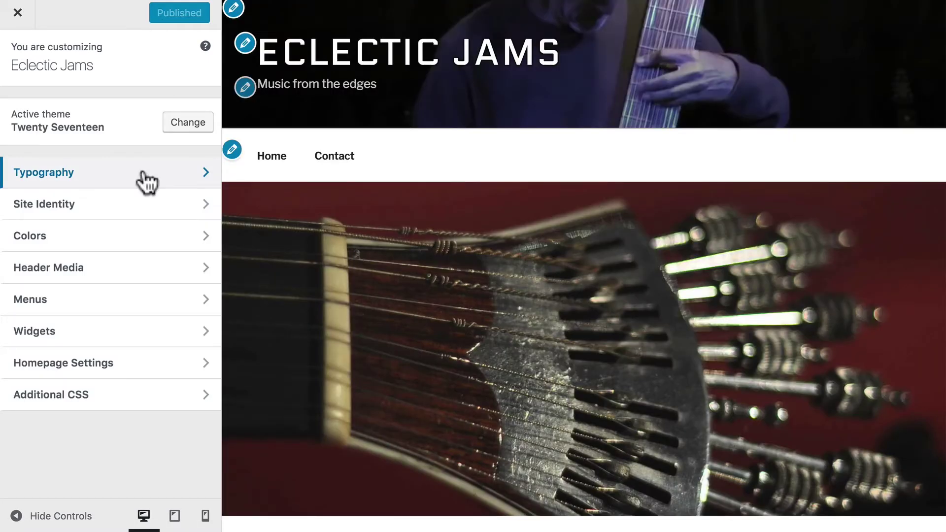
Open the new Typography panel's Default Typography settings and browse its font sections
left_click(144, 175)
left_click(103, 114)
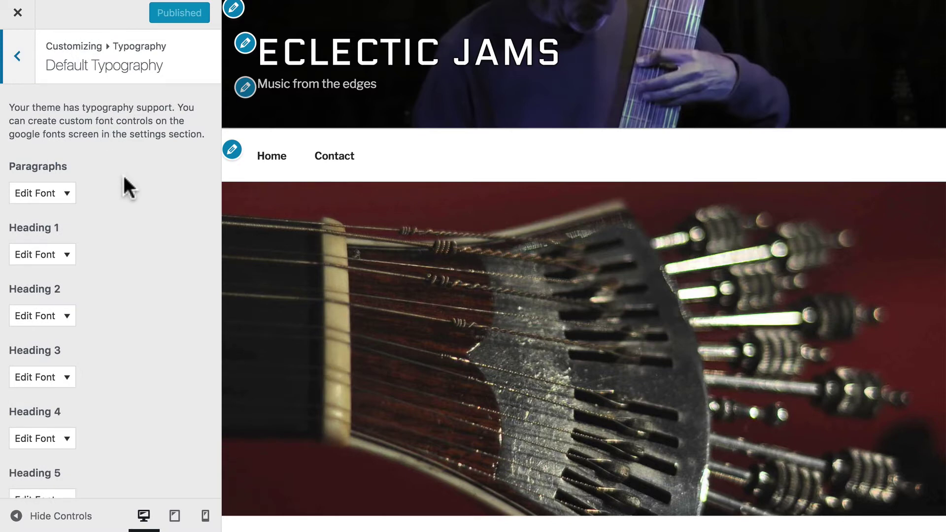
scroll(349, 297, "down", 5)
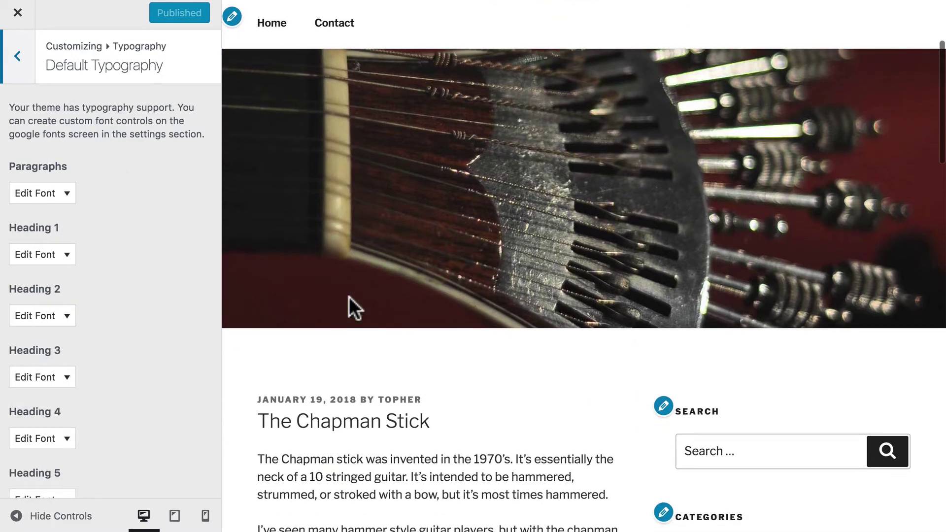
scroll(349, 297, "up", 3)
scroll(348, 297, "up", 2)
scroll(229, 259, "down", 6)
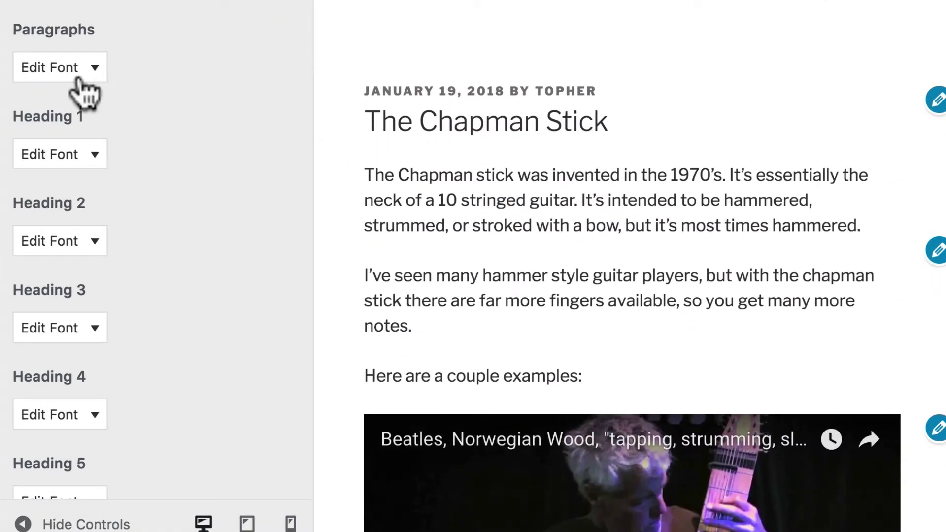
Try several Paragraphs font sizes, reset to default, then collapse the Paragraphs options
left_click(84, 92)
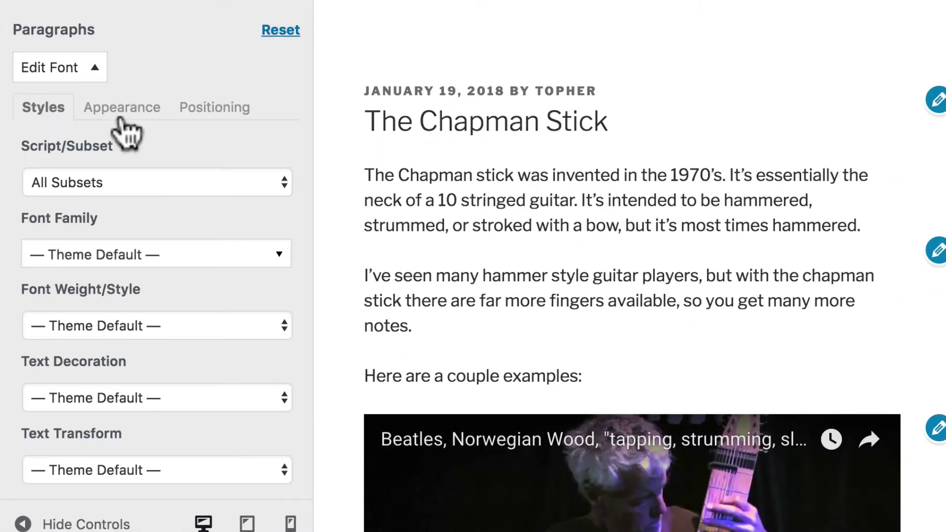
left_click(119, 113)
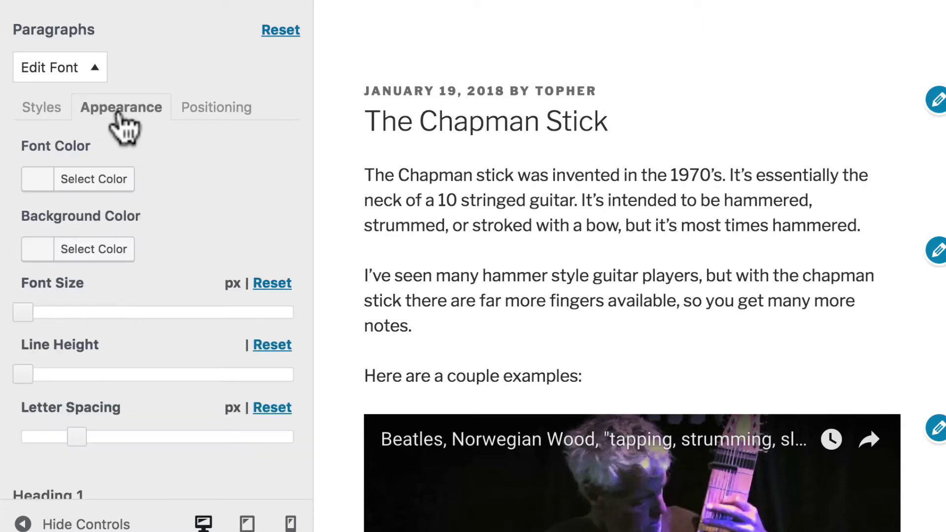
left_click(98, 311)
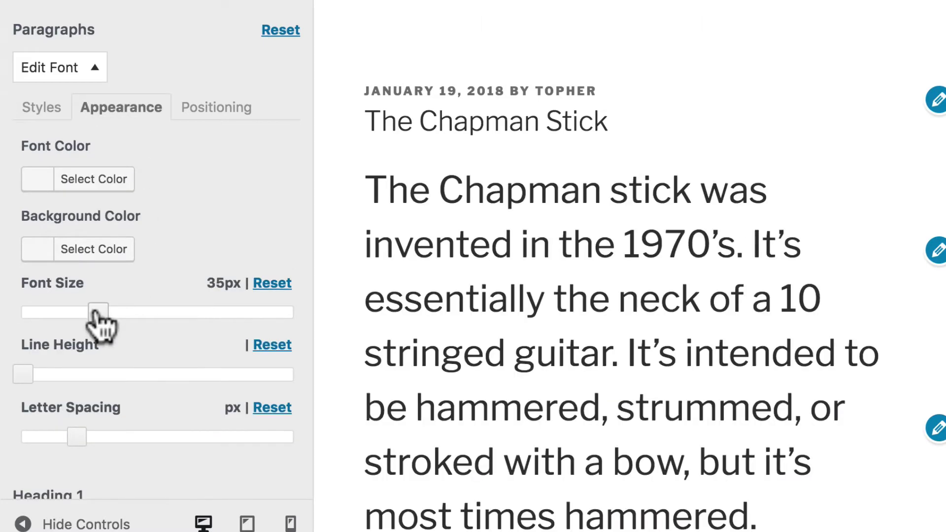
left_click_drag(98, 315, 35, 312)
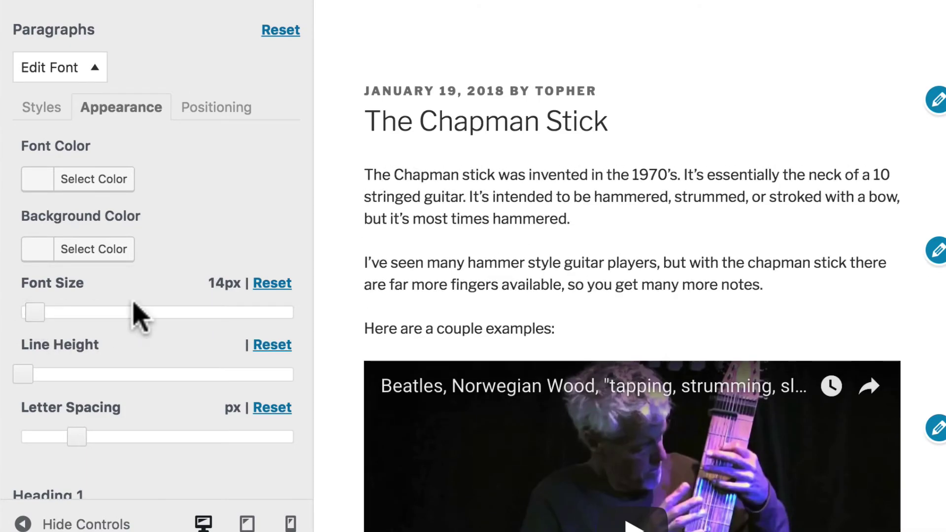
left_click(274, 285)
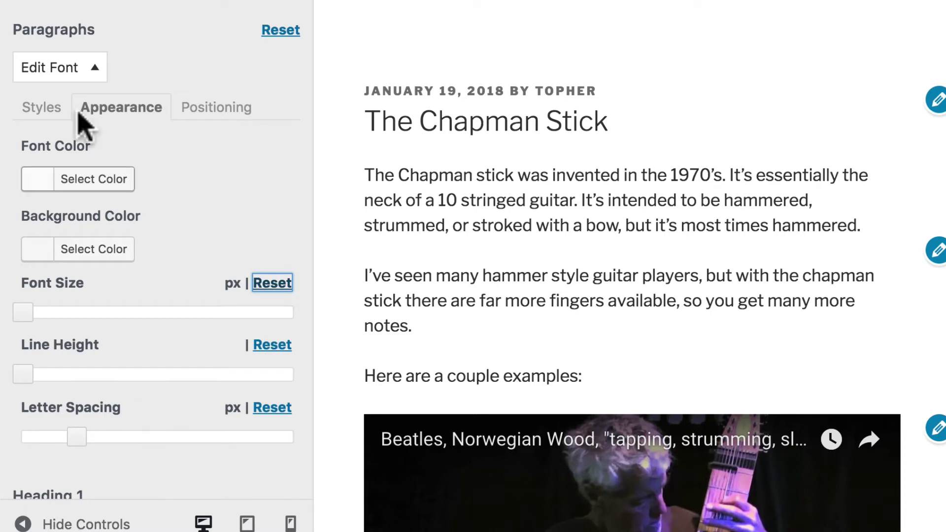
left_click(78, 73)
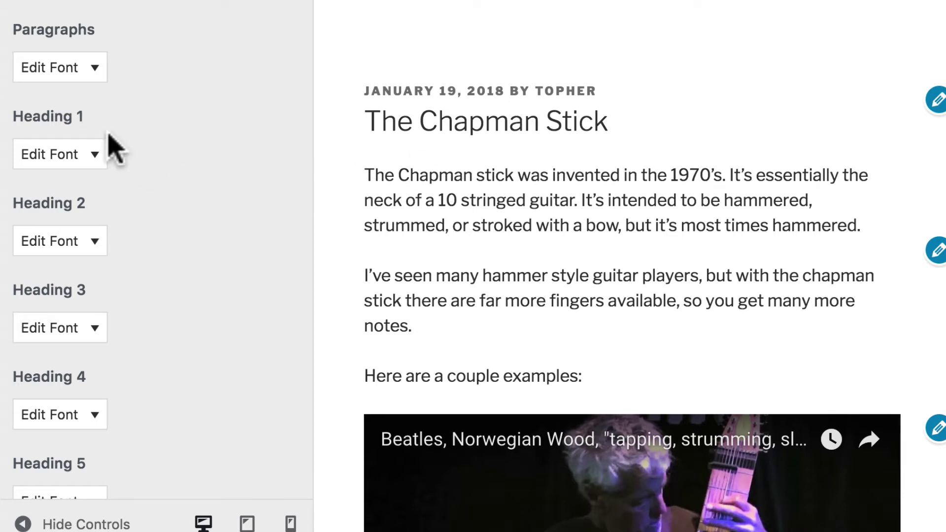
Raise the Heading 1 font size to 30px, then lower it back to 10px
left_click(93, 154)
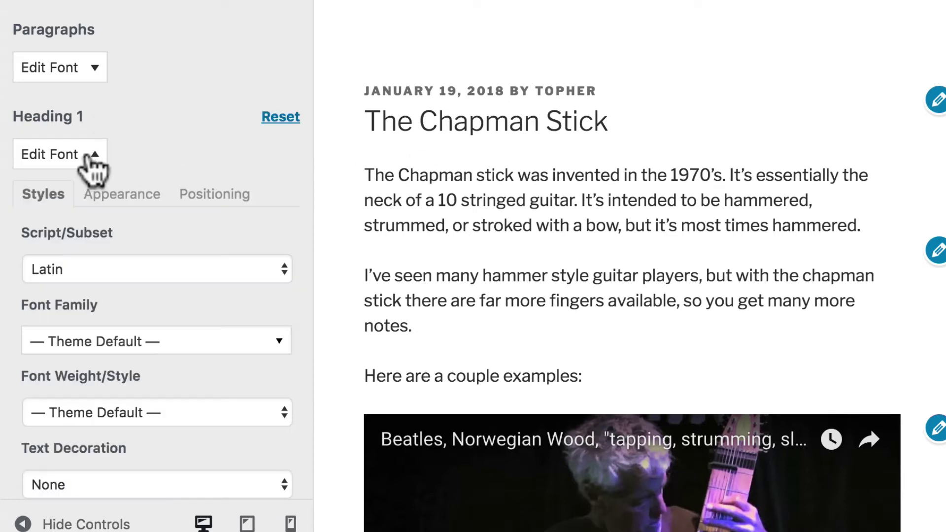
left_click(106, 196)
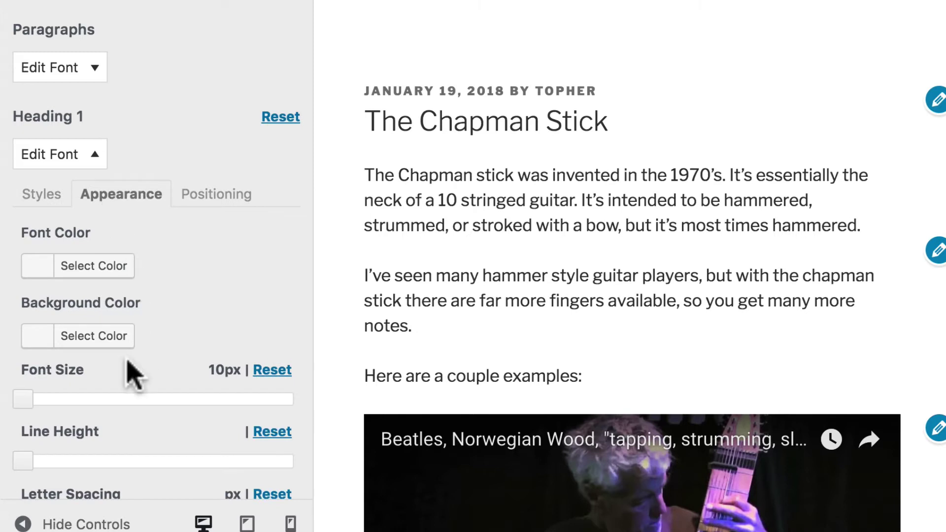
left_click_drag(26, 399, 83, 400)
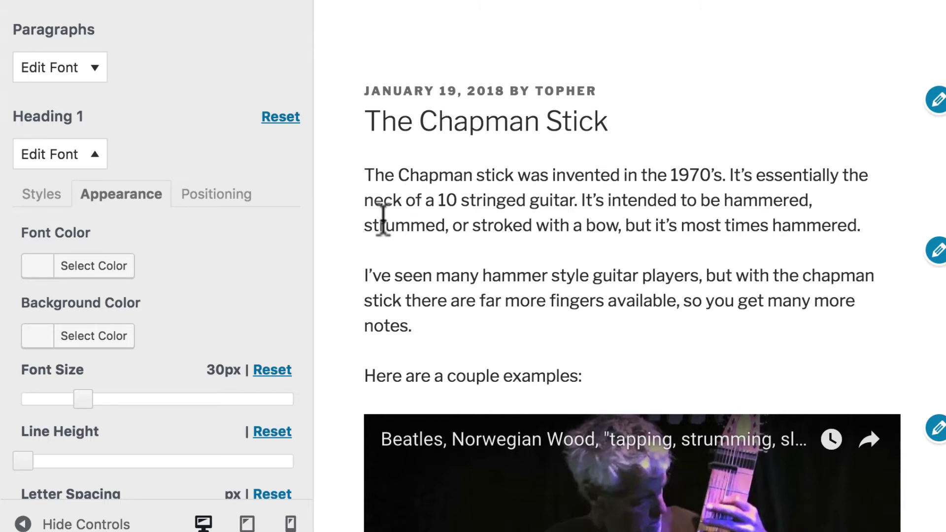
left_click_drag(86, 399, 16, 399)
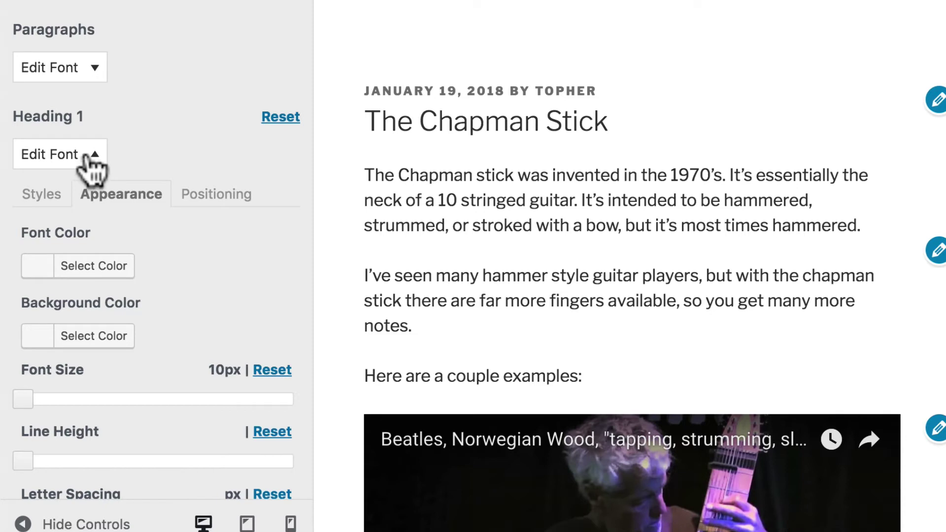
scroll(440, 216, "down", 2)
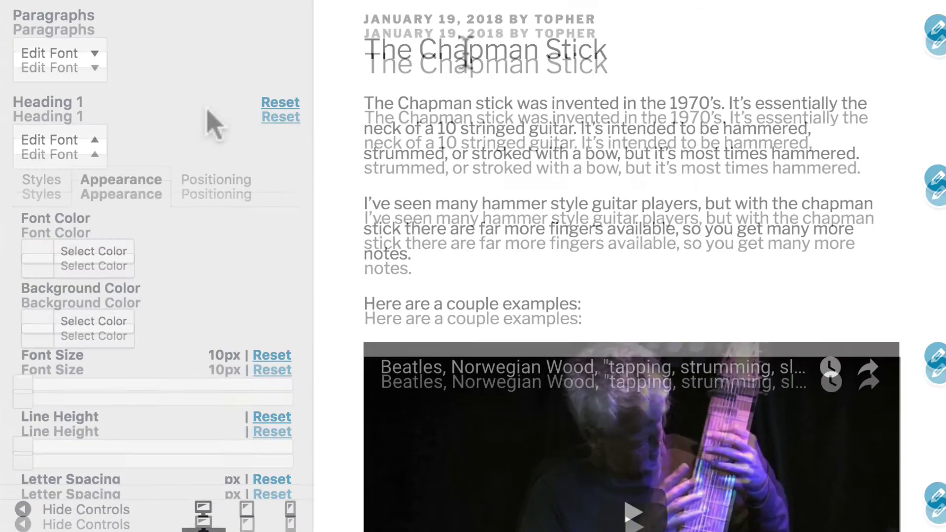
Inspect the post title and select its .single-post .entry-title selector in Styles
right_click(465, 49)
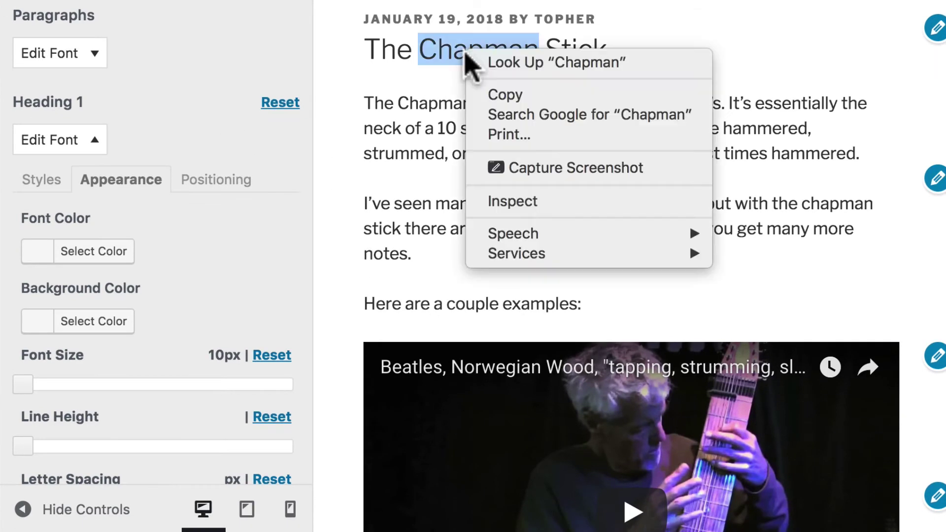
left_click(521, 202)
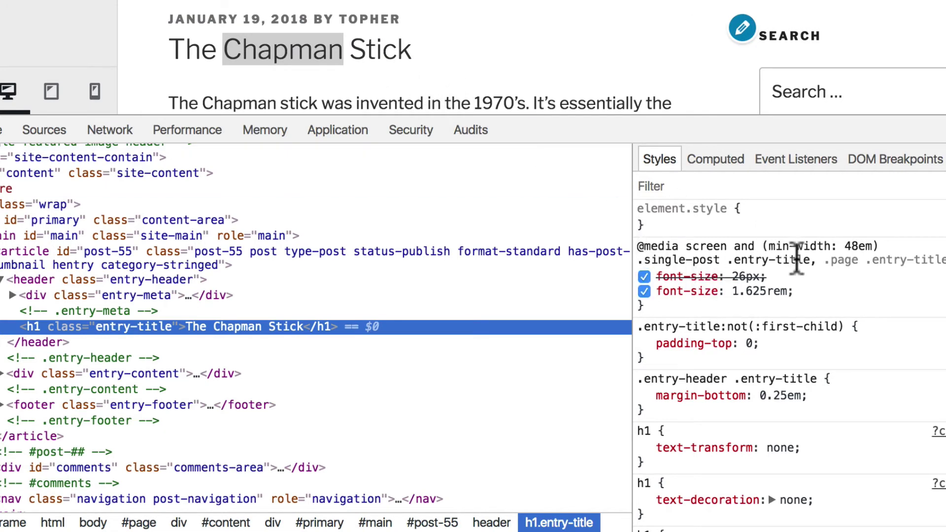
left_click_drag(811, 260, 637, 261)
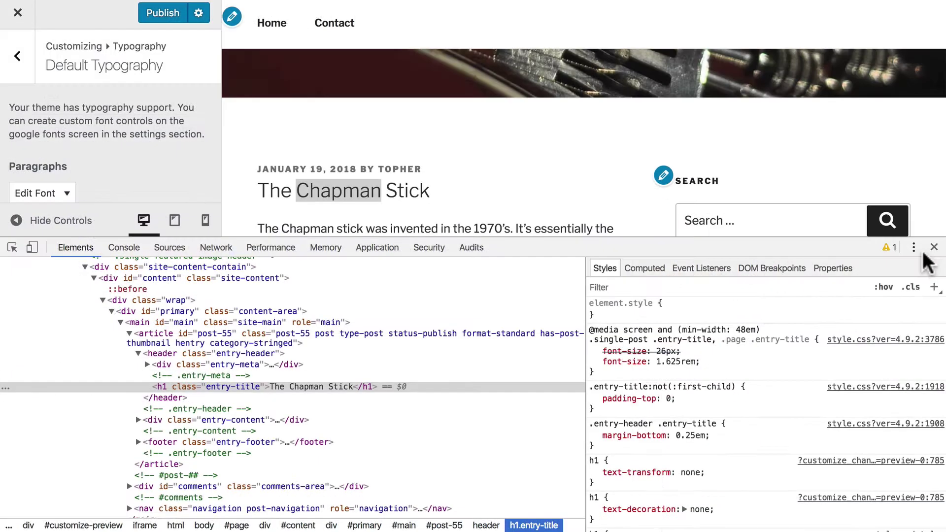
Close DevTools and return to the Customizer's main section list
left_click(932, 247)
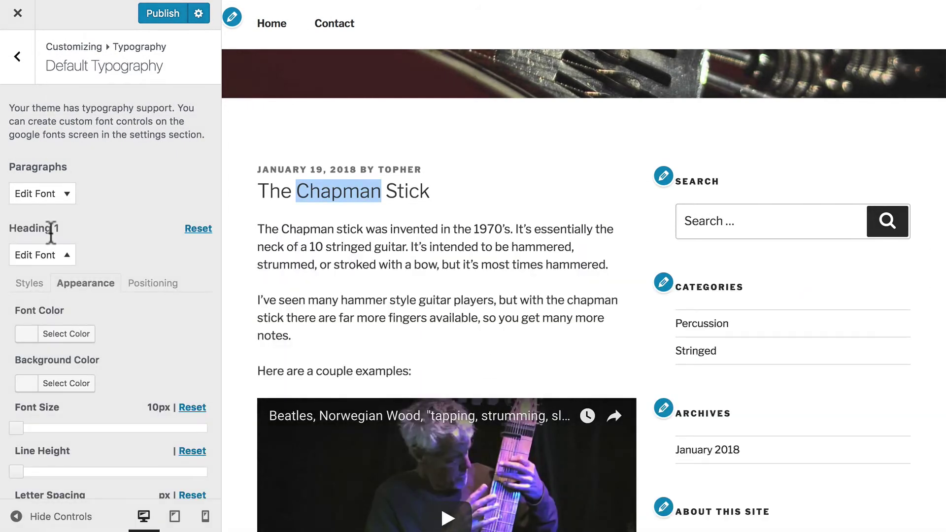
left_click(18, 58)
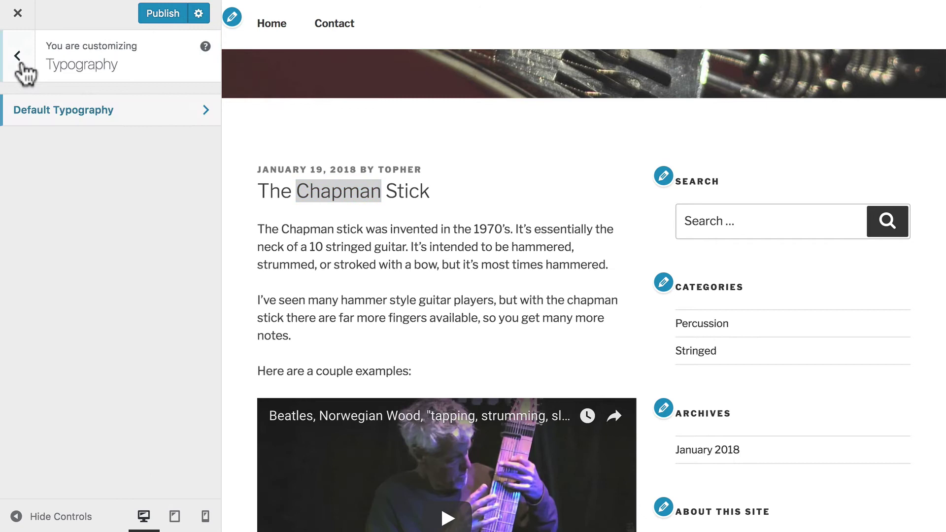
left_click(19, 59)
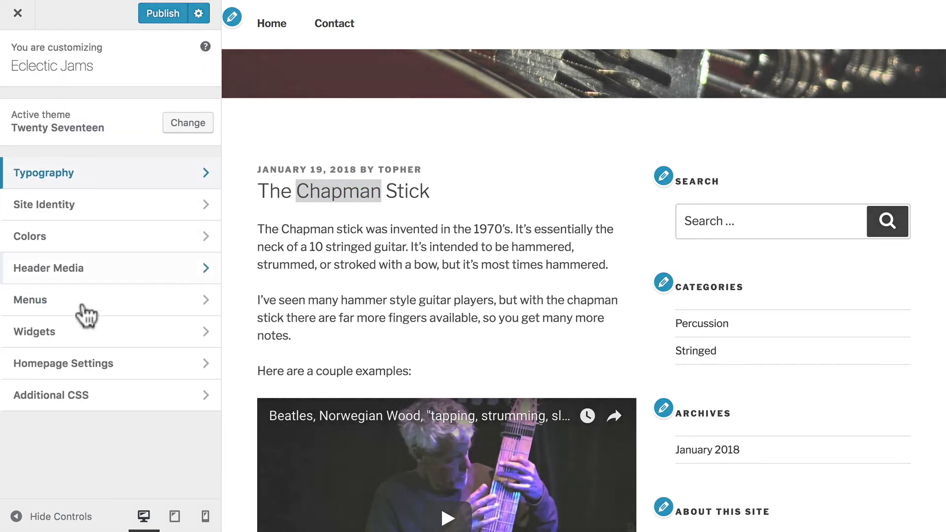
In Additional CSS, start a '.single-post .entry-title {' rule with a font-size property
left_click(76, 397)
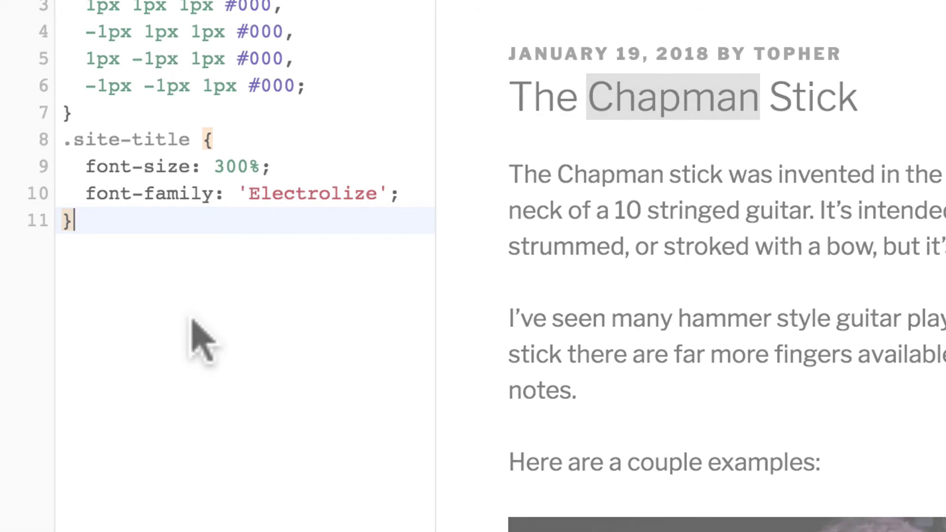
key("Return")
key("Return")
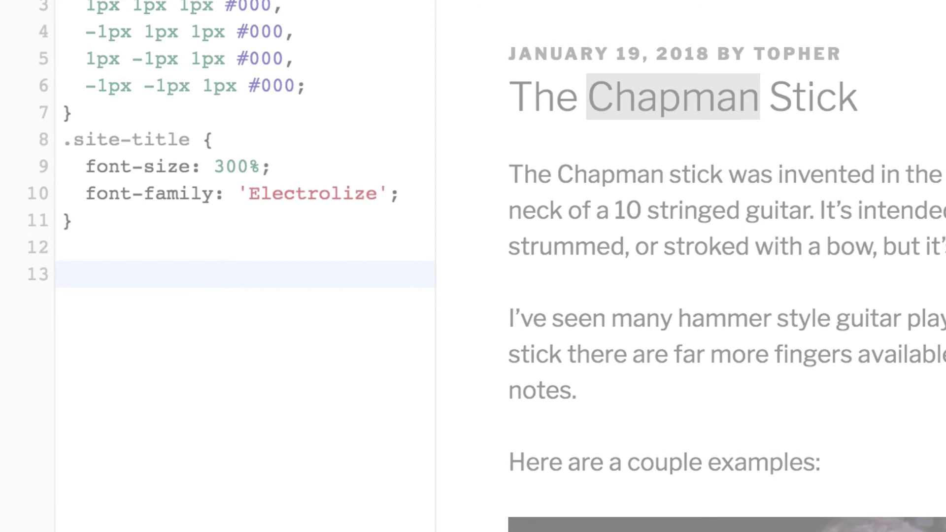
type(".single-post .entry-title")
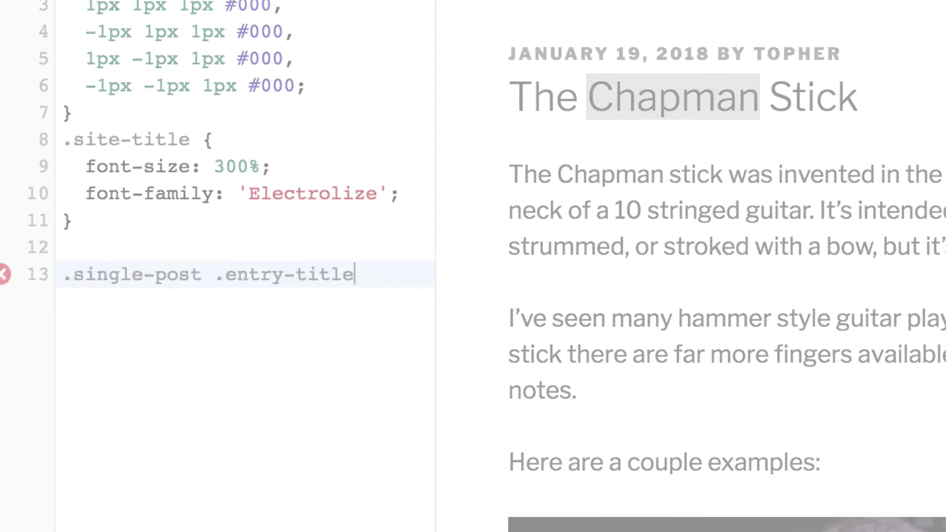
type(" {")
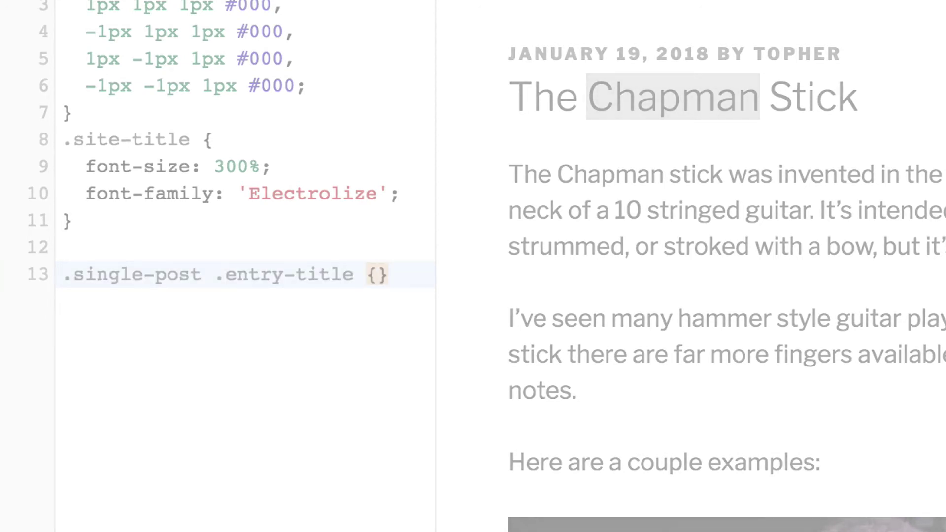
key("Return")
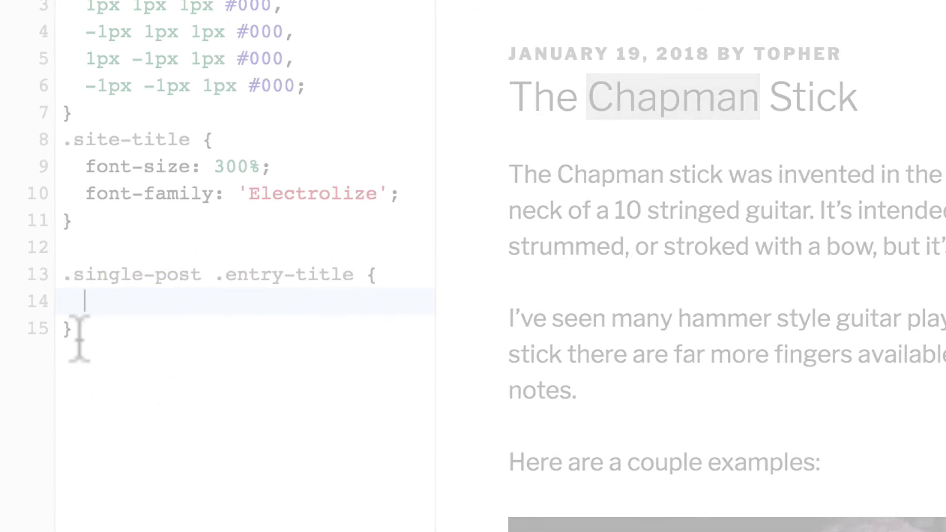
type("fon")
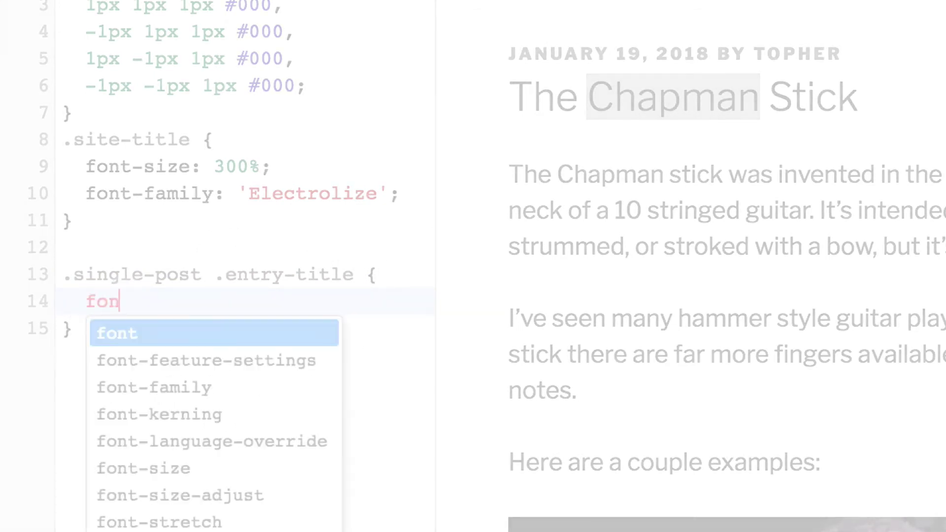
type("t-siz")
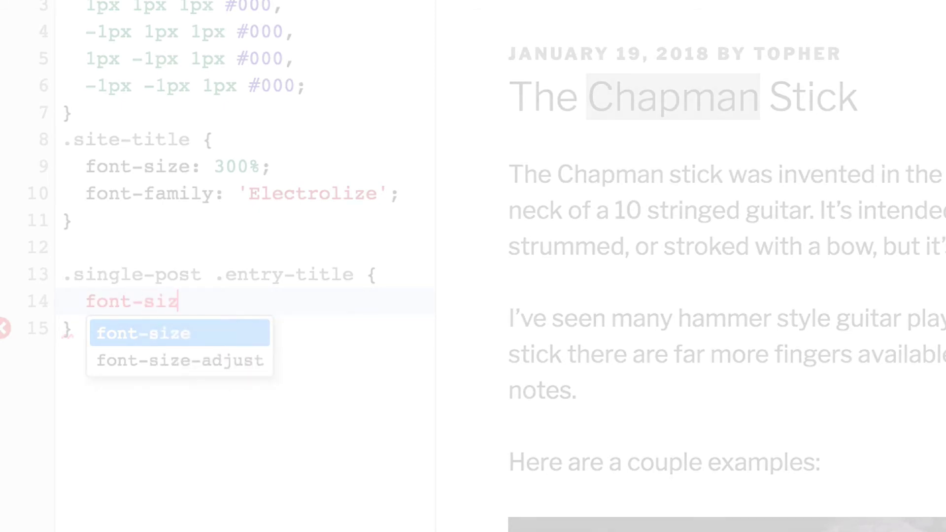
key("Return")
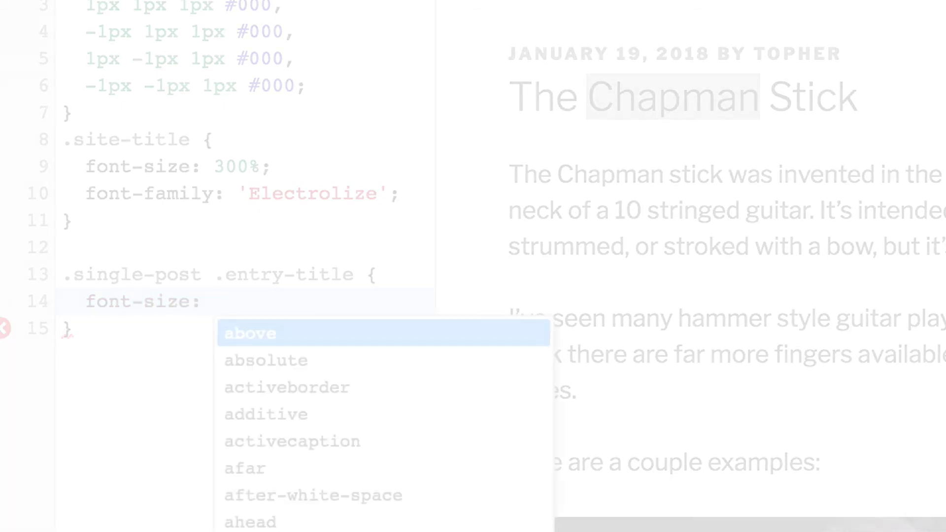
Try several title font-size values starting at 36px, ending at 6px in the preview
type("36px;")
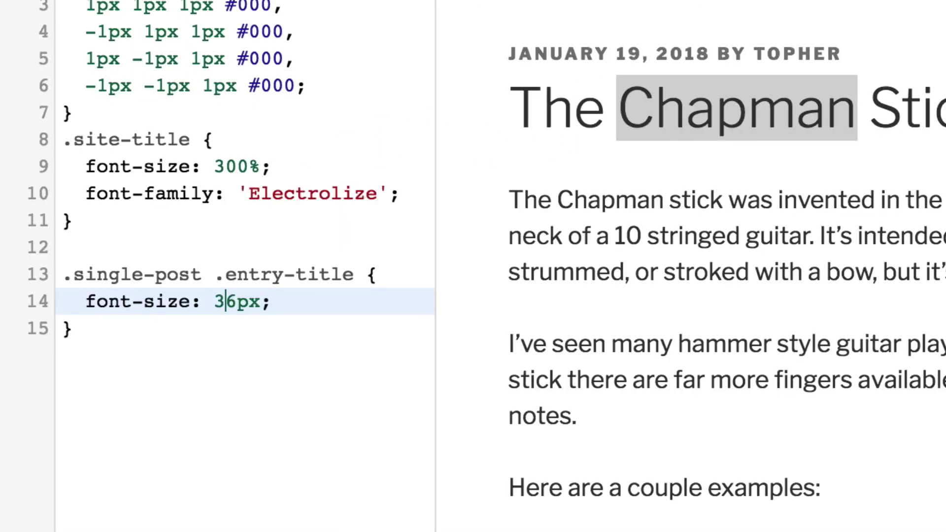
key("BackSpace")
type("4")
key("BackSpace")
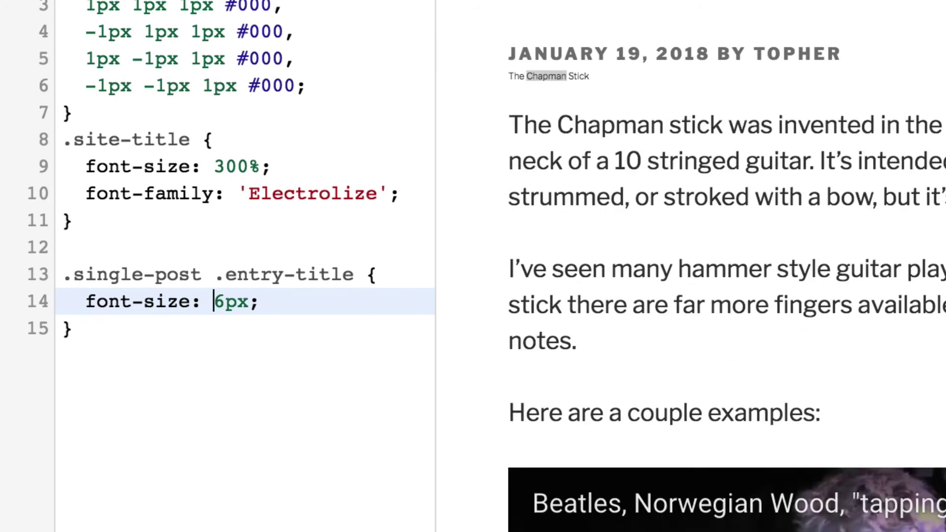
type("5")
key("BackSpace")
type("6")
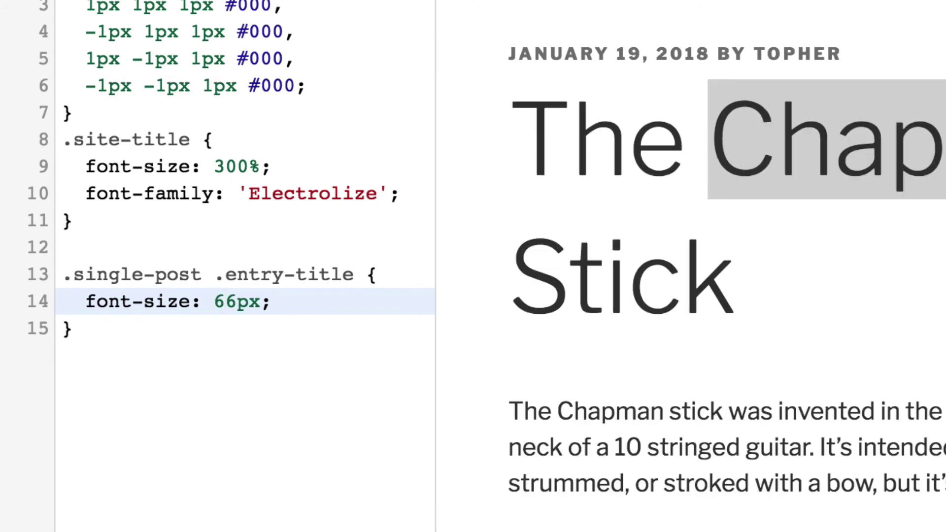
key("BackSpace")
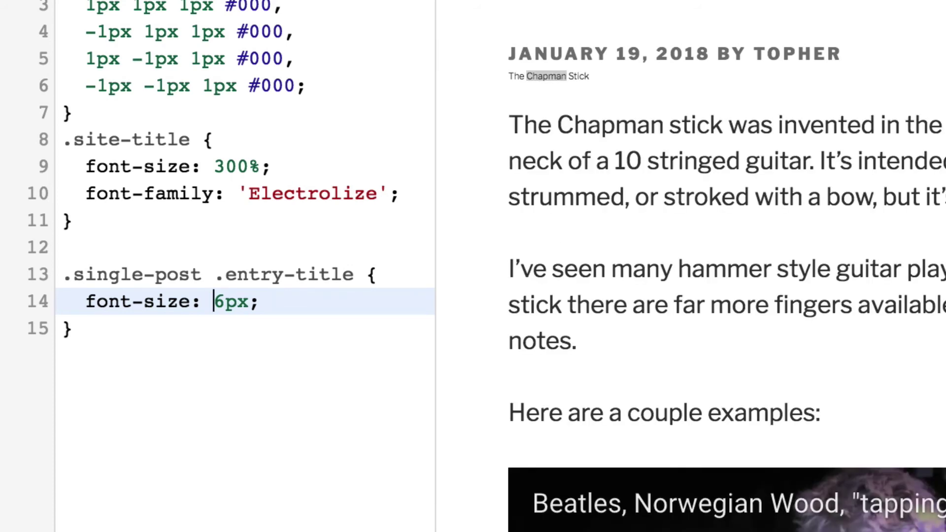